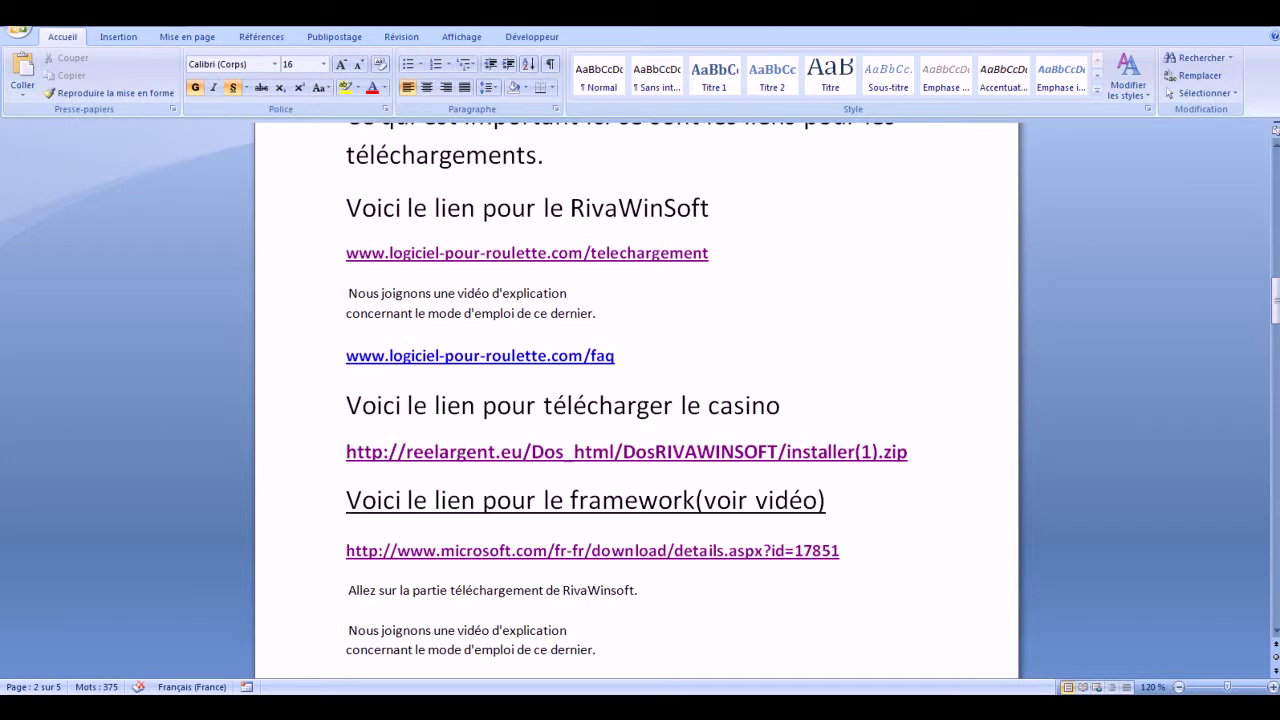
Switch to the browser's logiciel-pour-roulette.com/telechargement page, locate the RivaBot section and request the RivaBot download
key("alt+Tab")
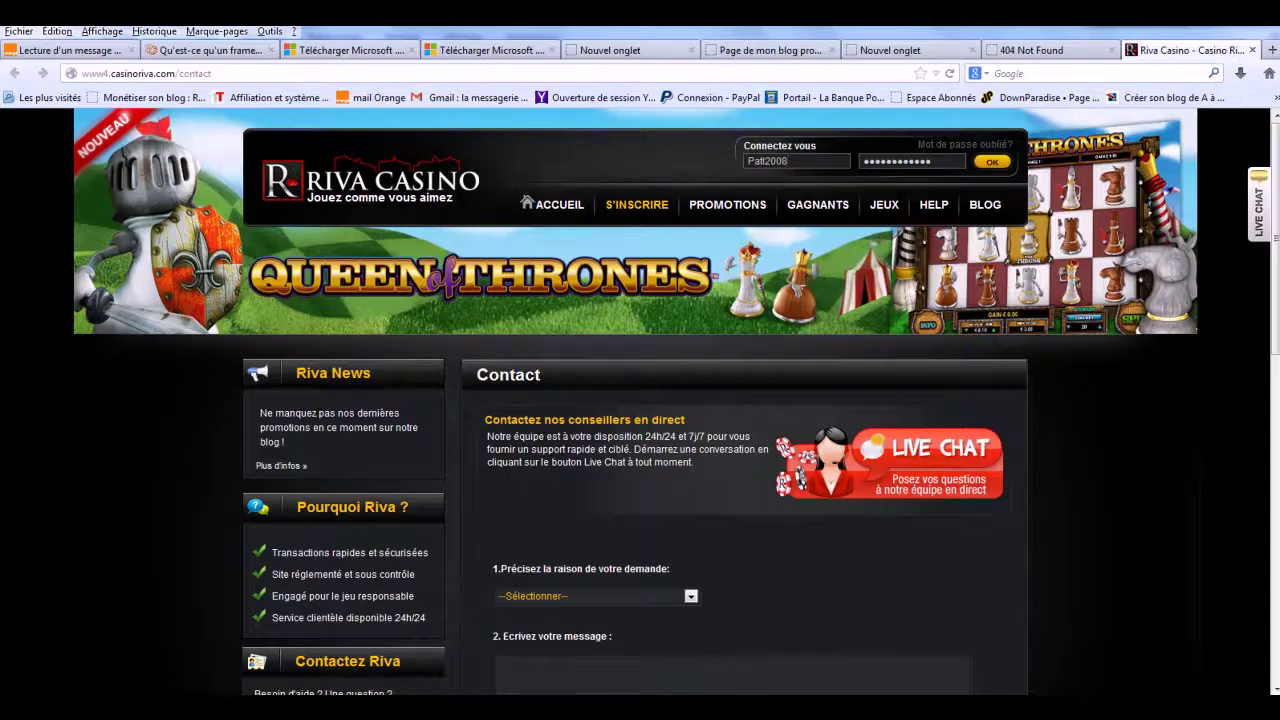
left_click(936, 53)
left_click(779, 52)
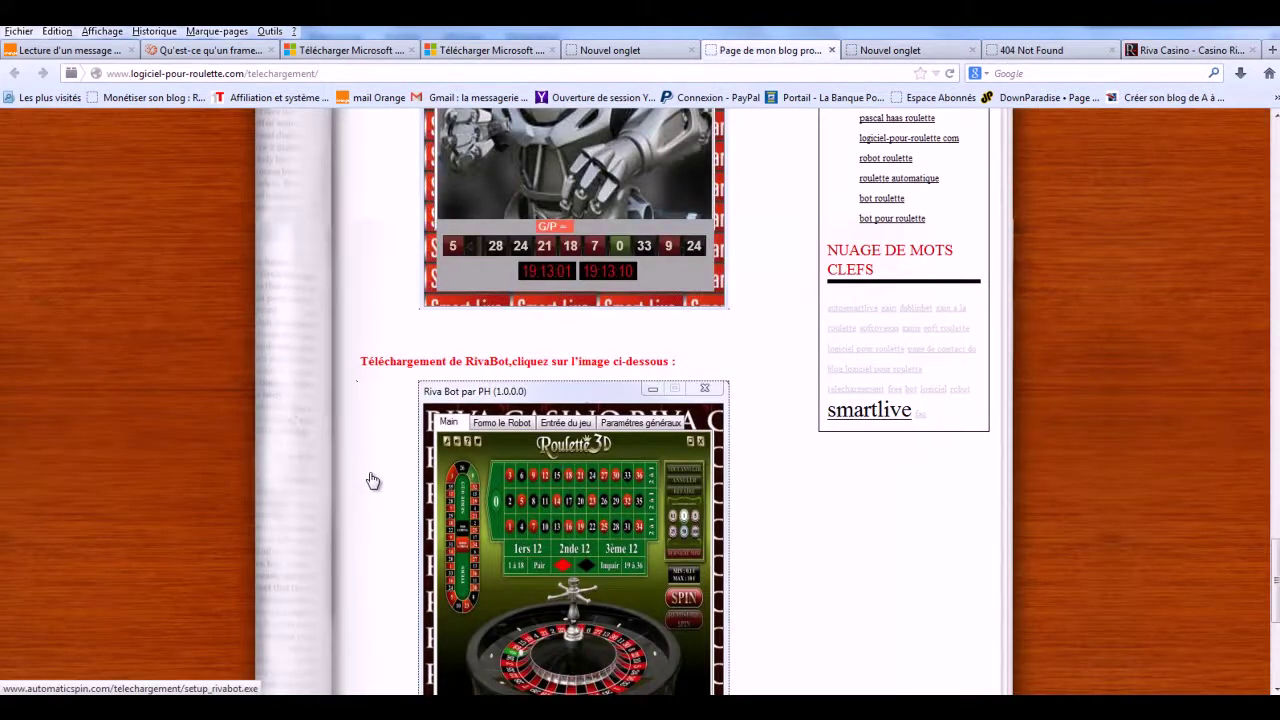
scroll(371, 477, "down", 4)
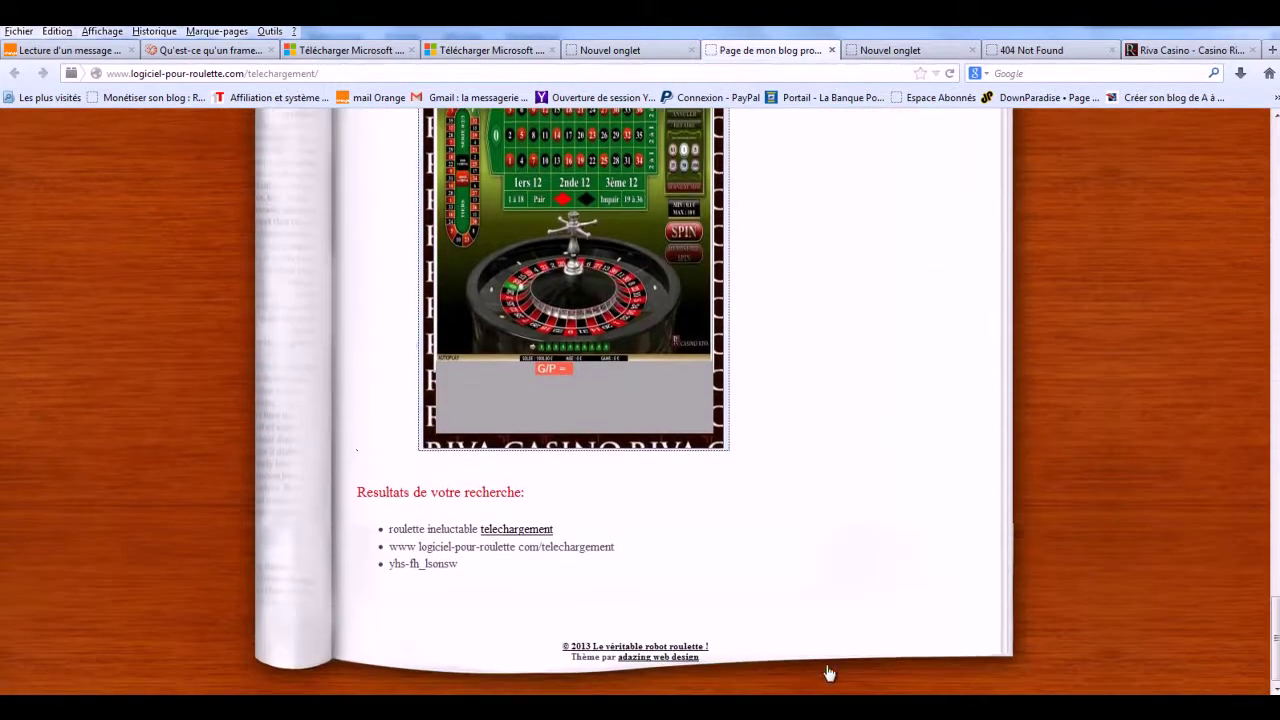
scroll(399, 341, "up", 2)
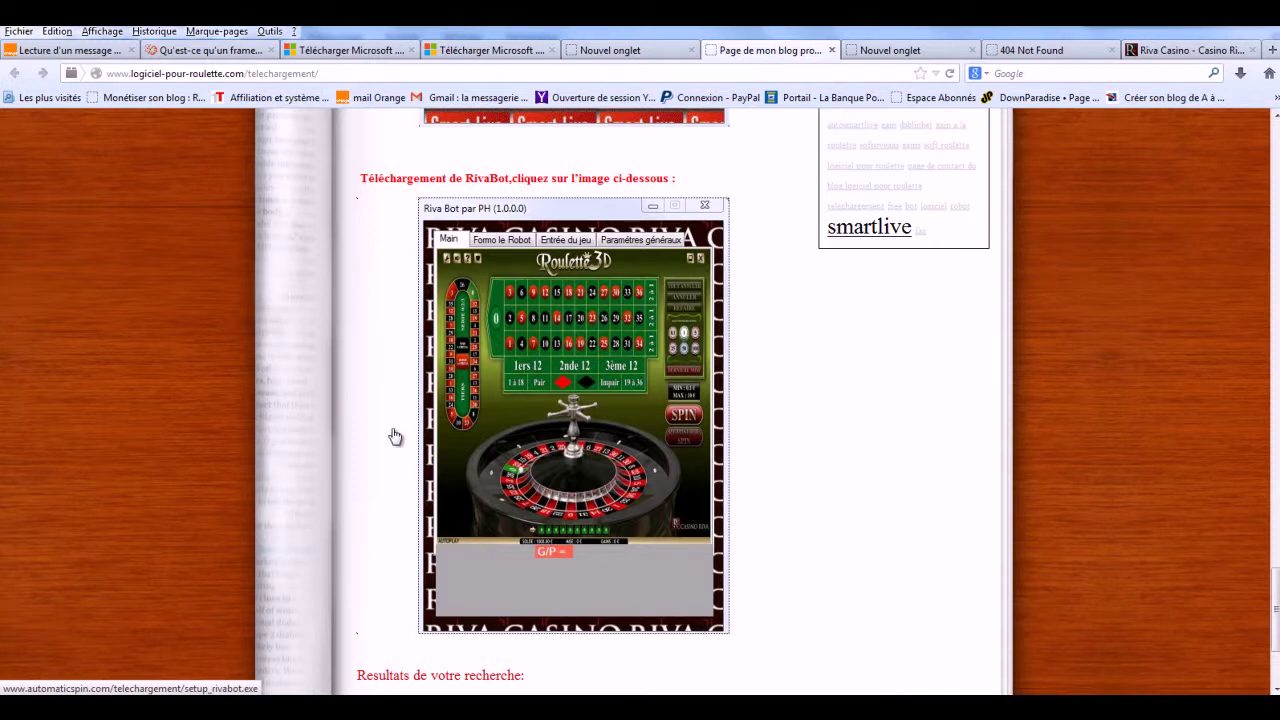
scroll(383, 444, "up", 15)
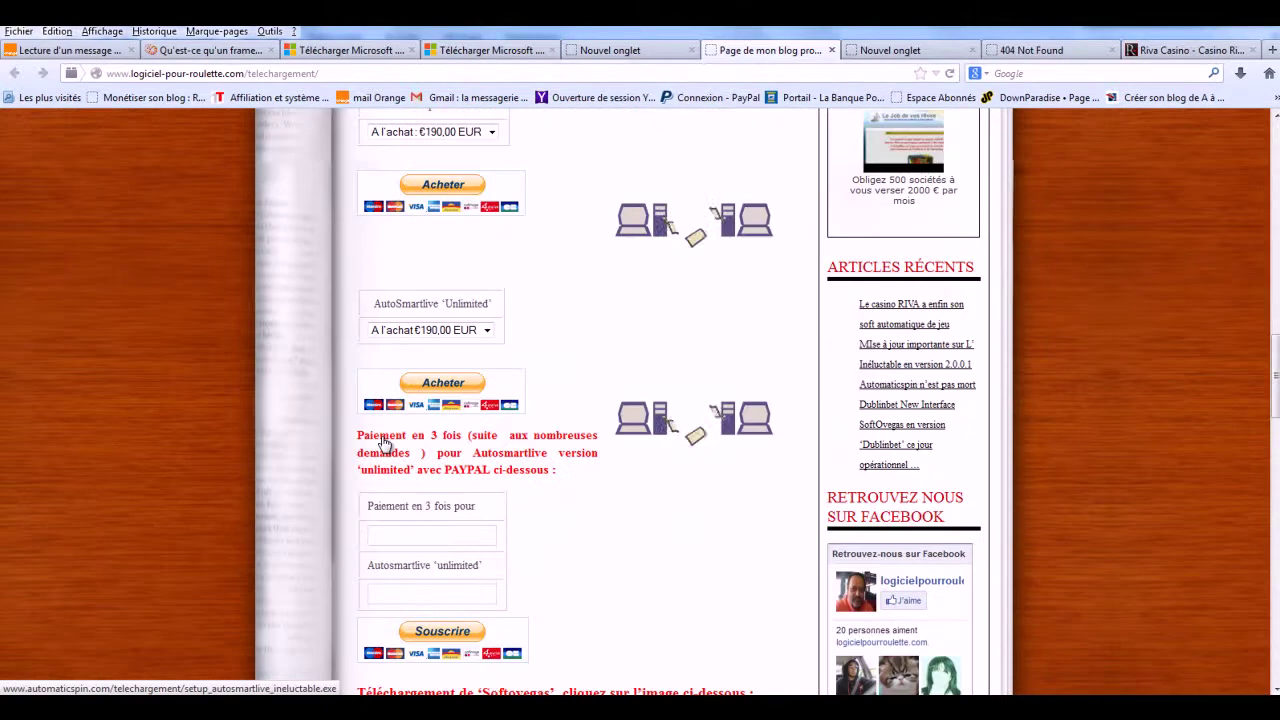
scroll(383, 444, "down", 15)
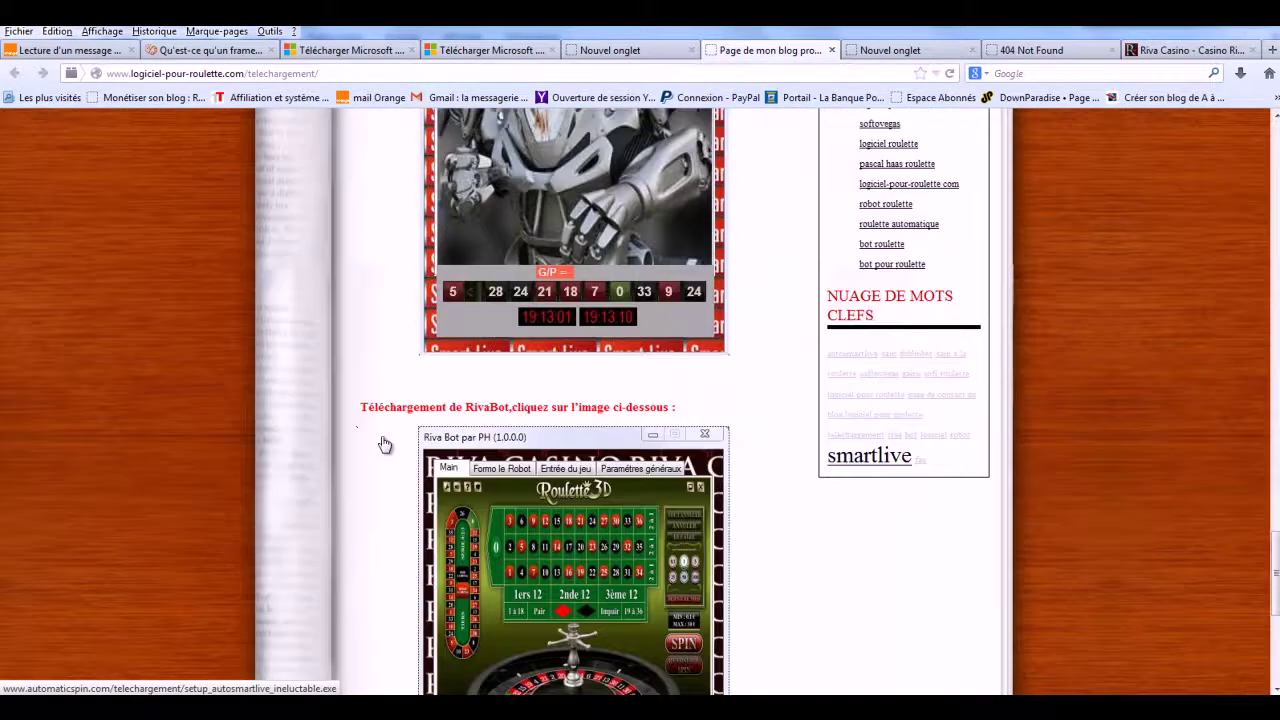
scroll(395, 438, "down", 4)
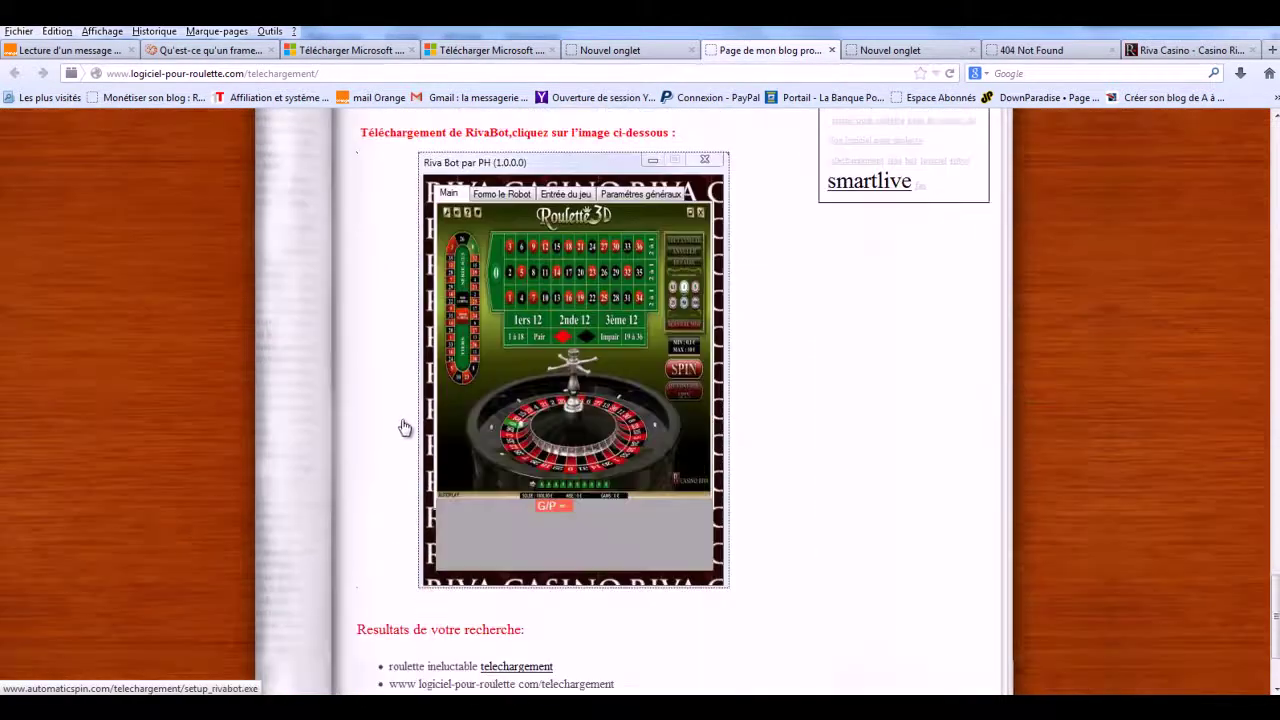
left_click(470, 313)
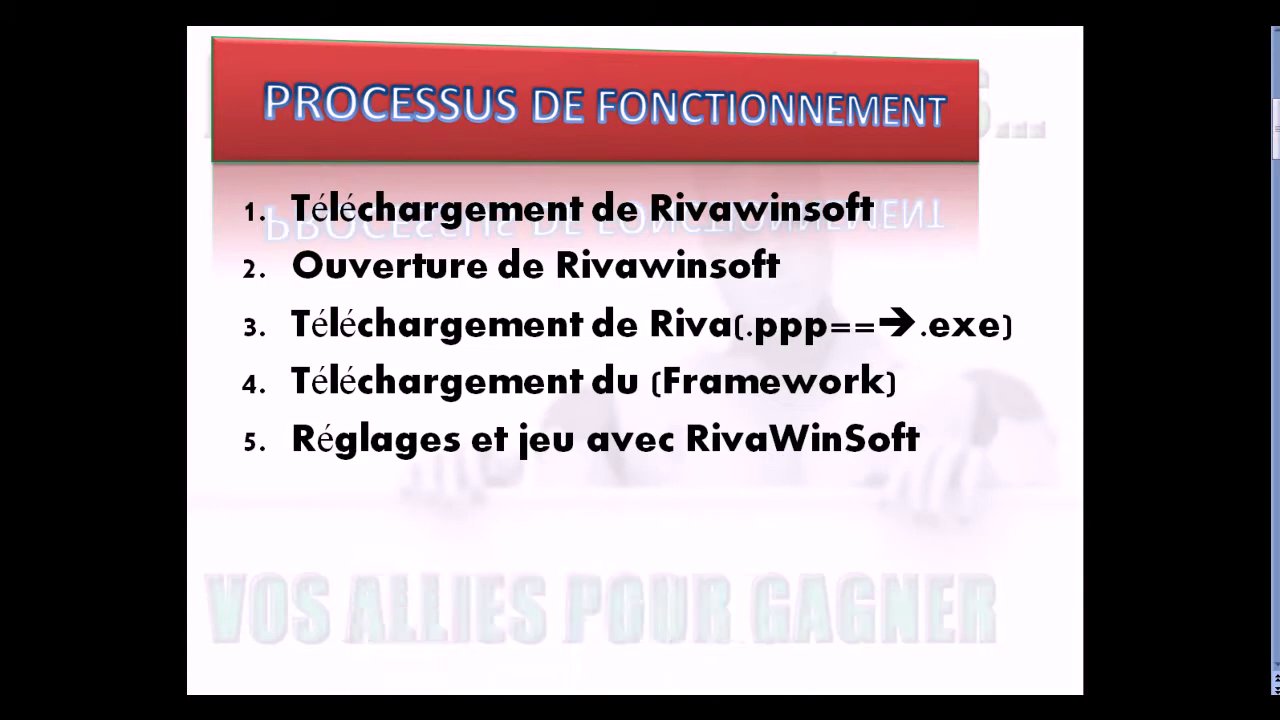
mouse_move(540, 712)
left_click(452, 630)
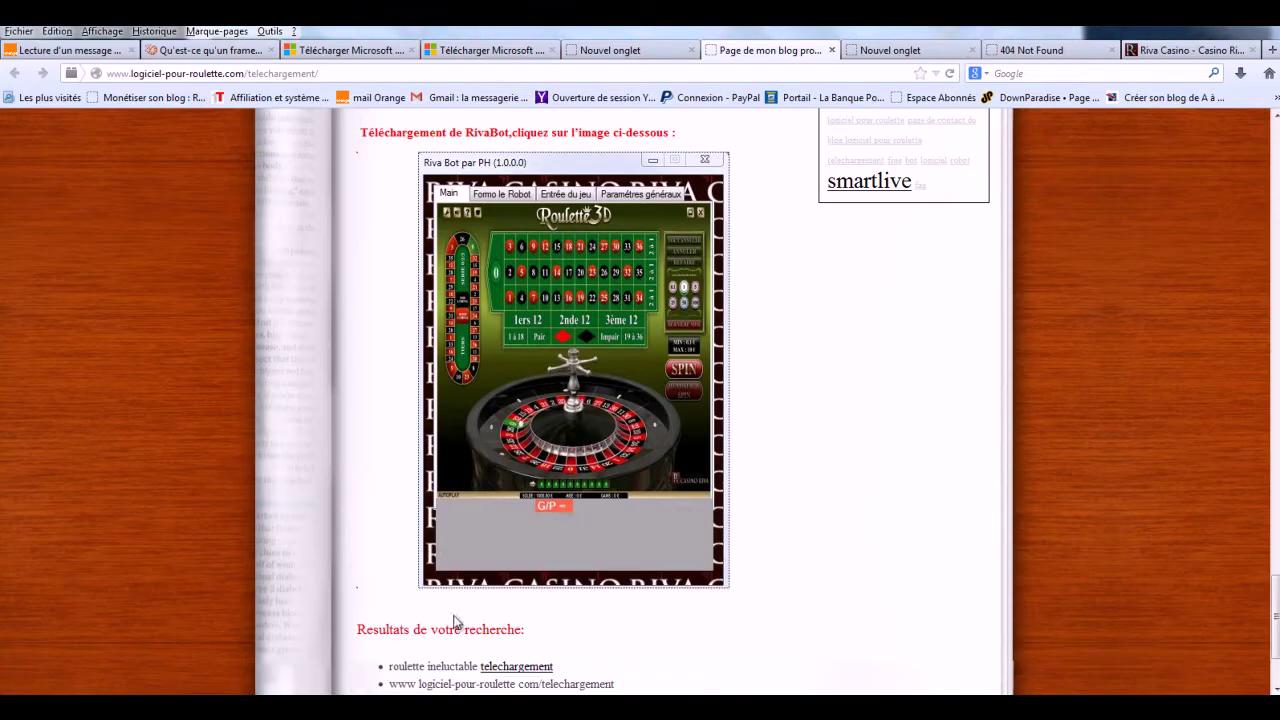
left_click(1240, 73)
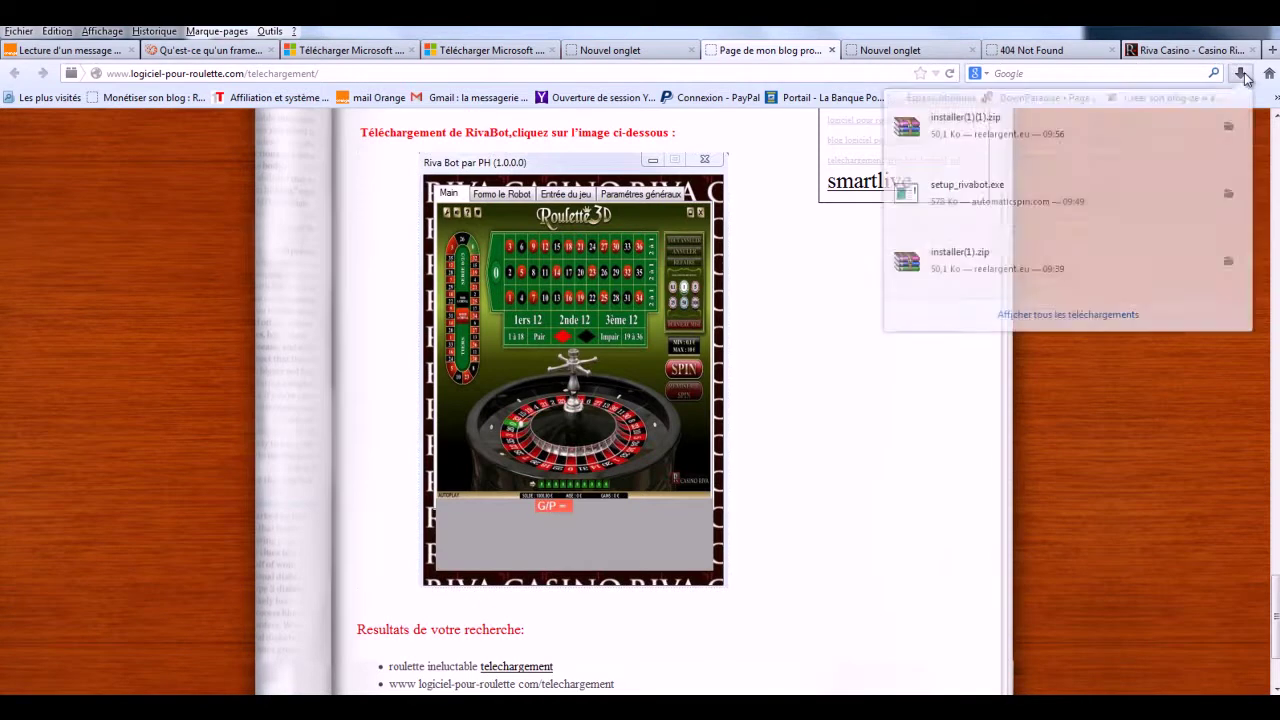
left_click(1014, 198)
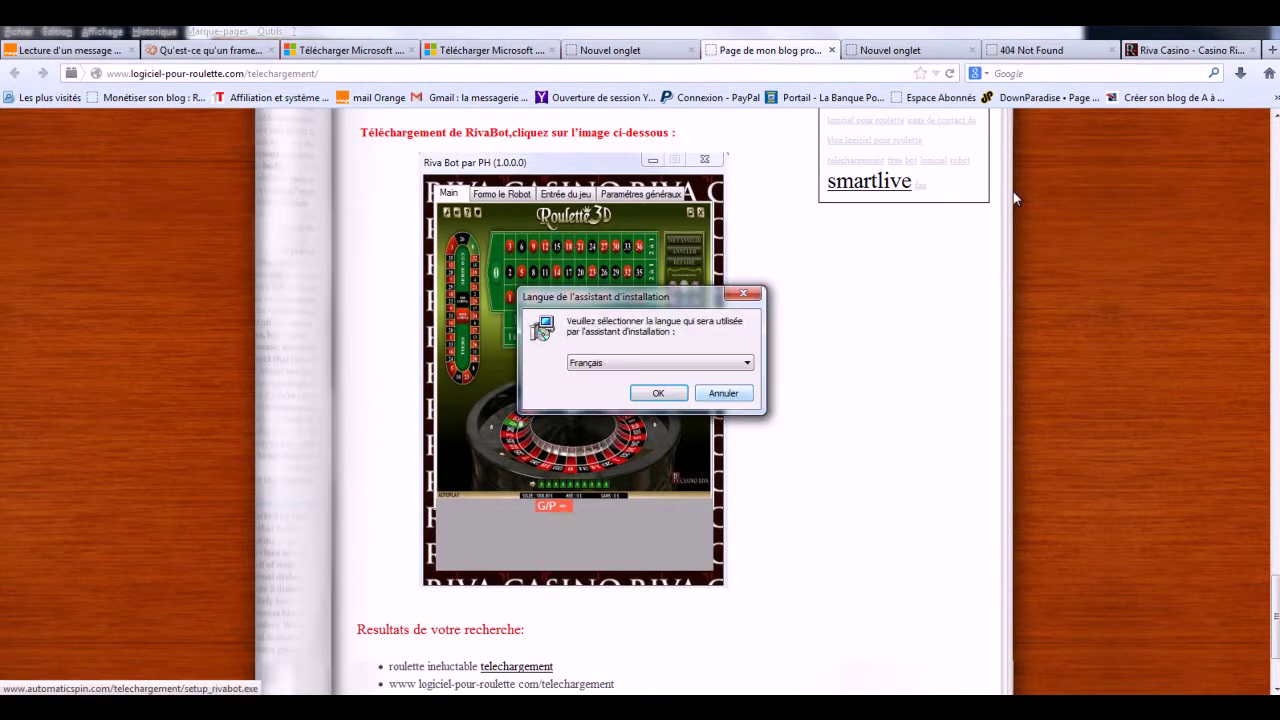
left_click(678, 399)
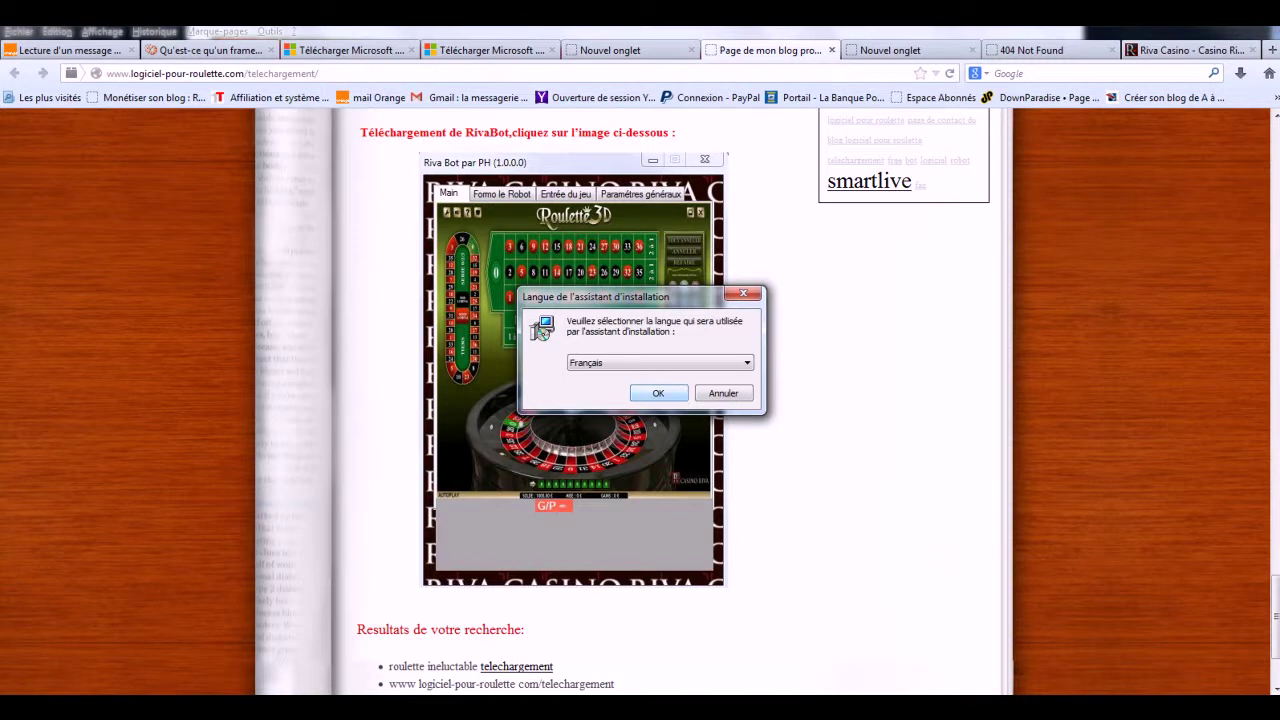
Show the downloaded setup_rivabot.exe in its containing folder and scan it for threats with the antivirus
left_click(1240, 76)
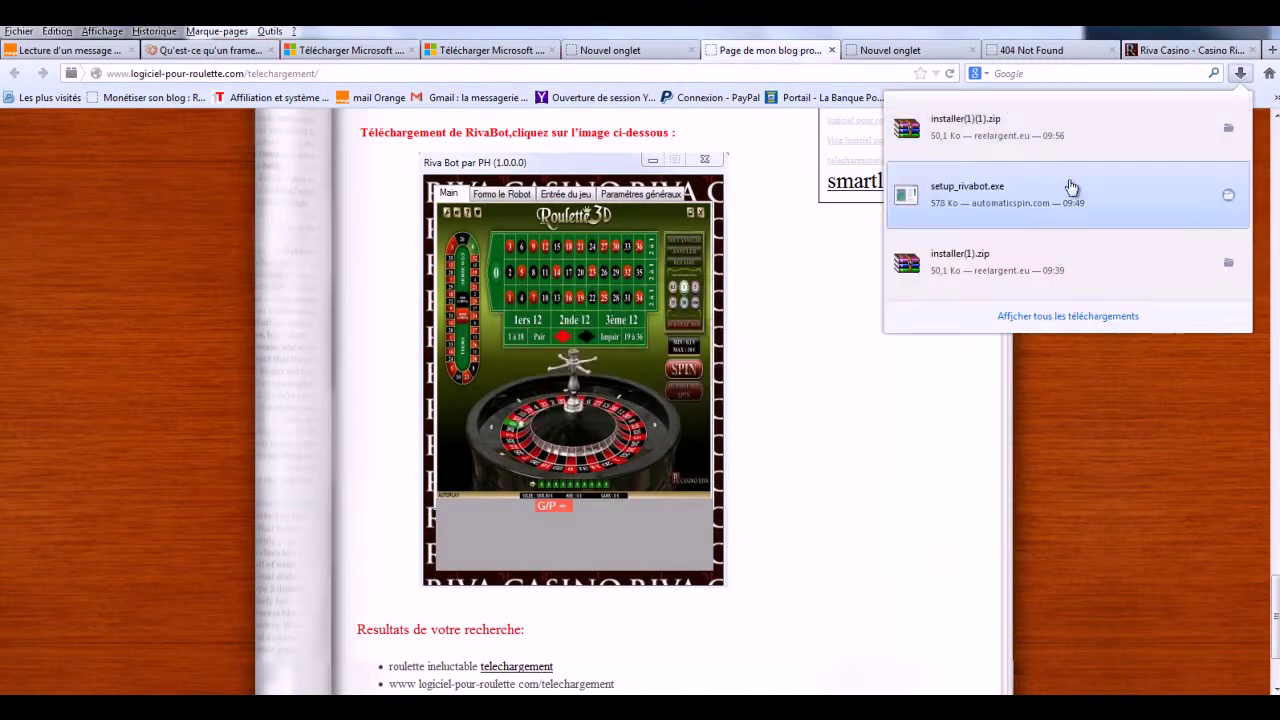
right_click(1045, 203)
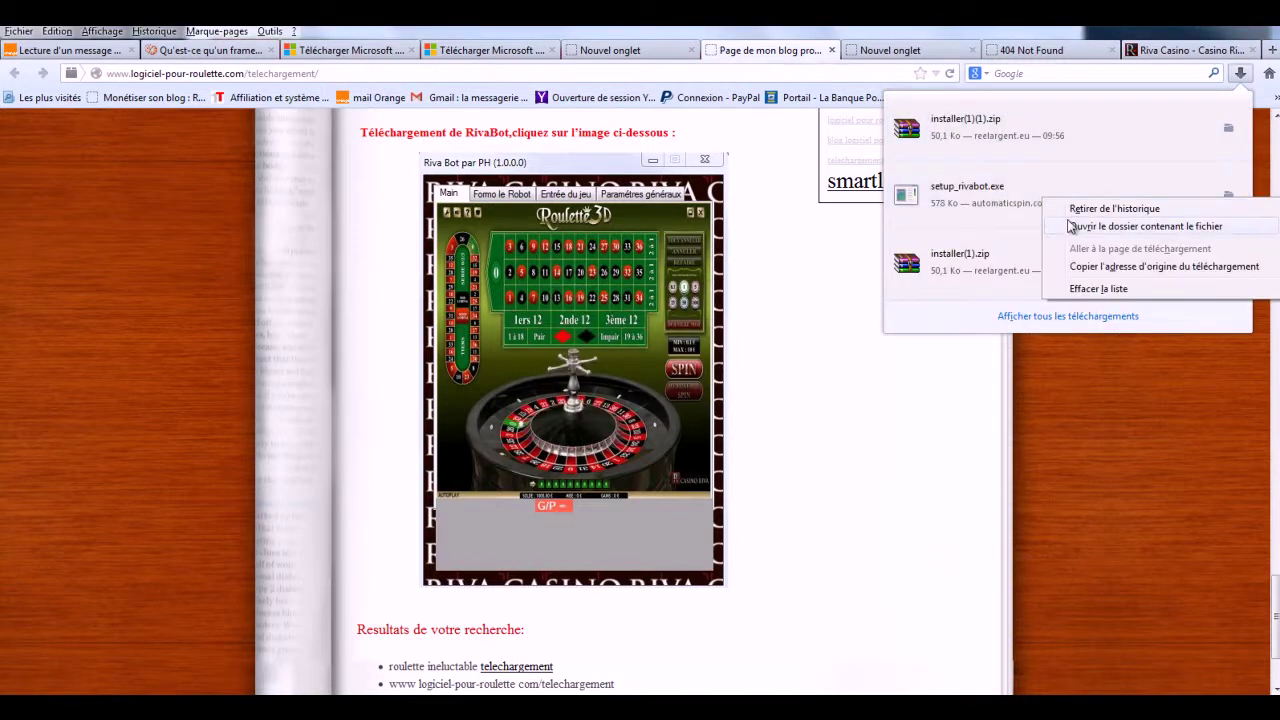
left_click(1074, 227)
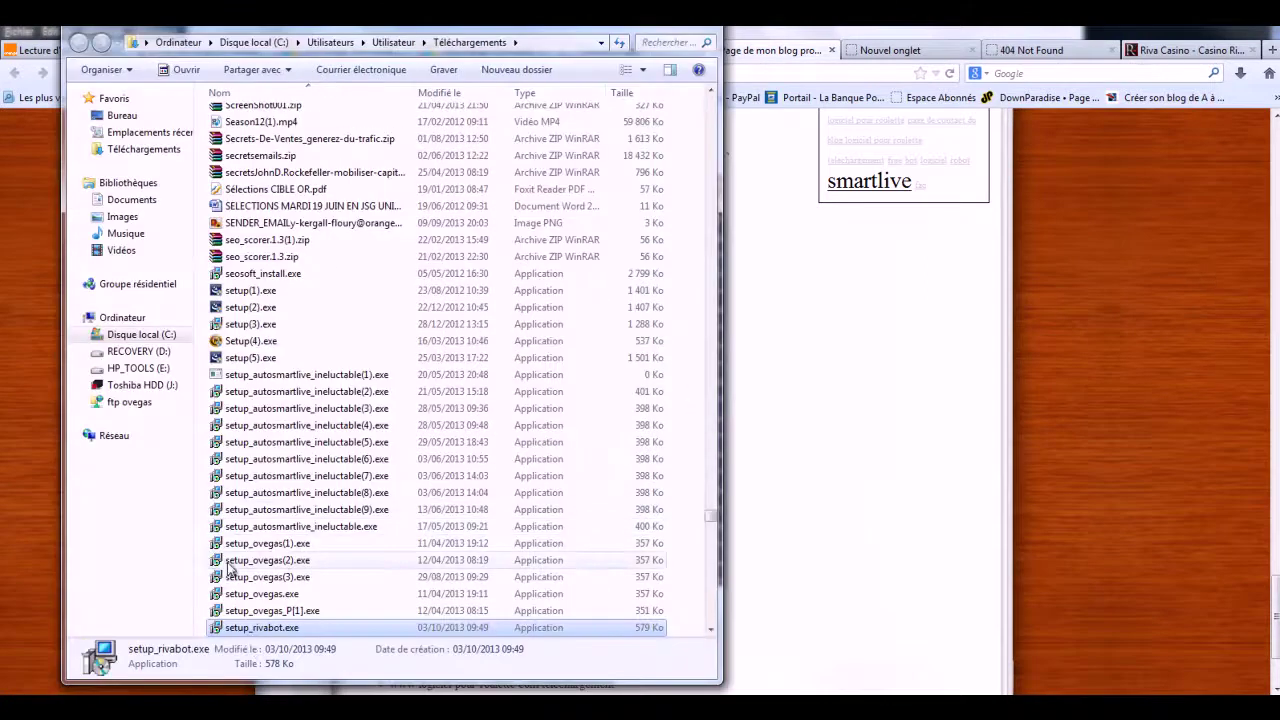
right_click(252, 628)
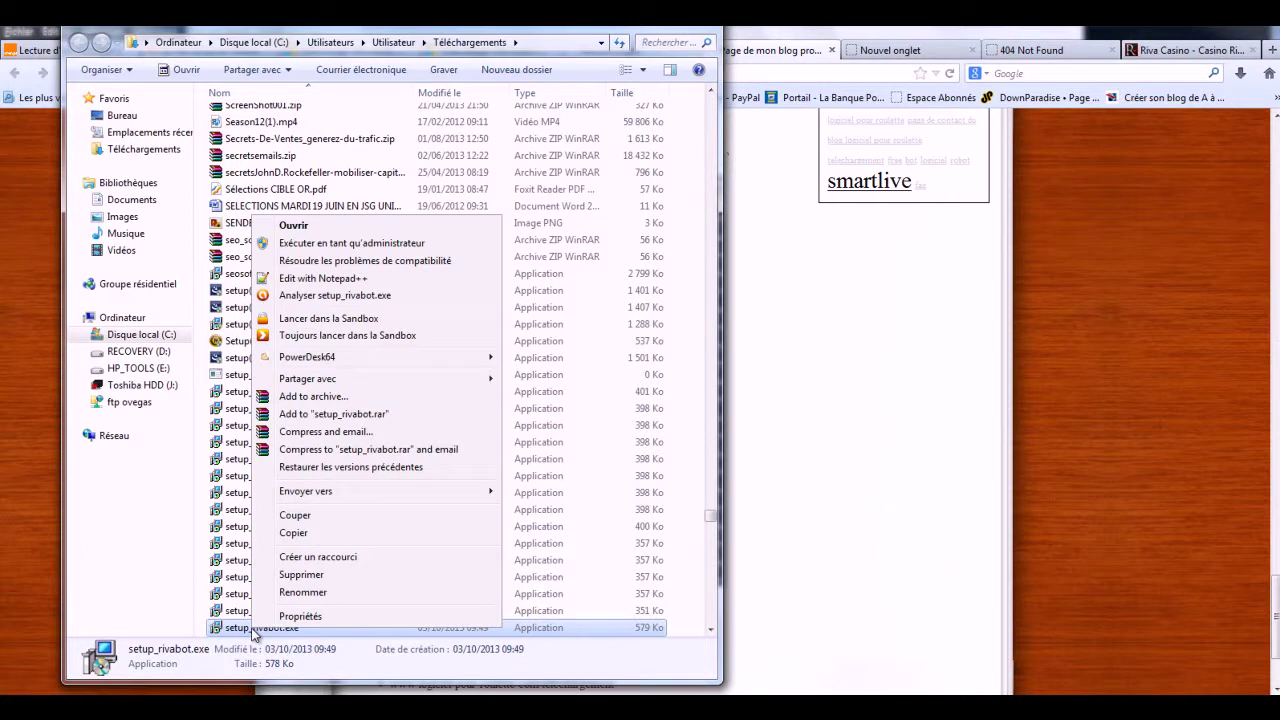
left_click(300, 296)
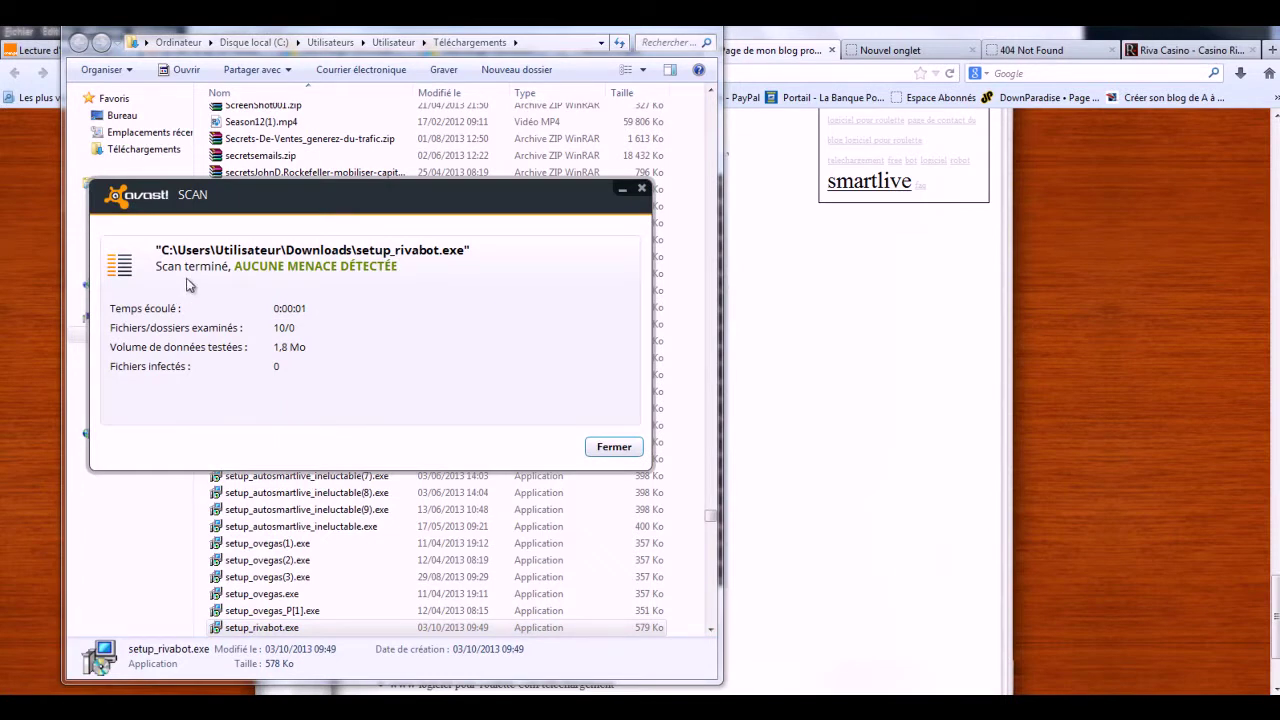
left_click(603, 450)
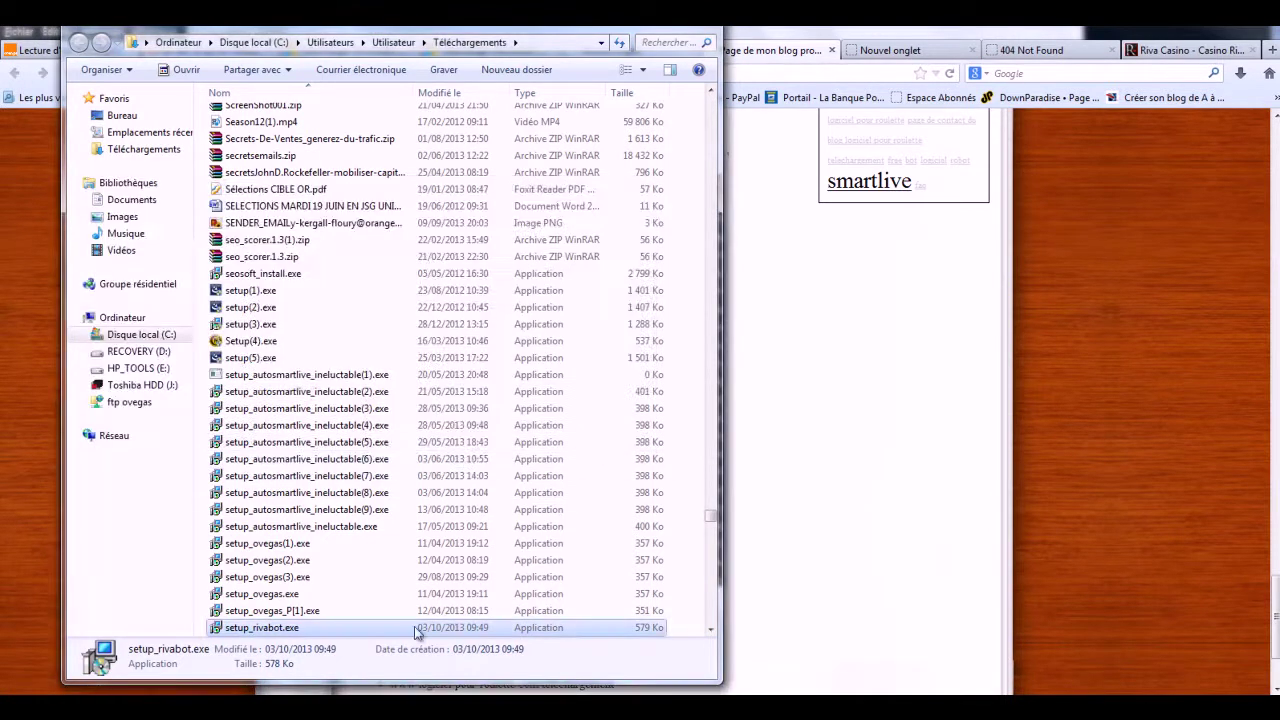
Launch setup_rivabot.exe from the browser's recent downloads and accept Français as the setup wizard's language
double_click(289, 629)
left_click(736, 52)
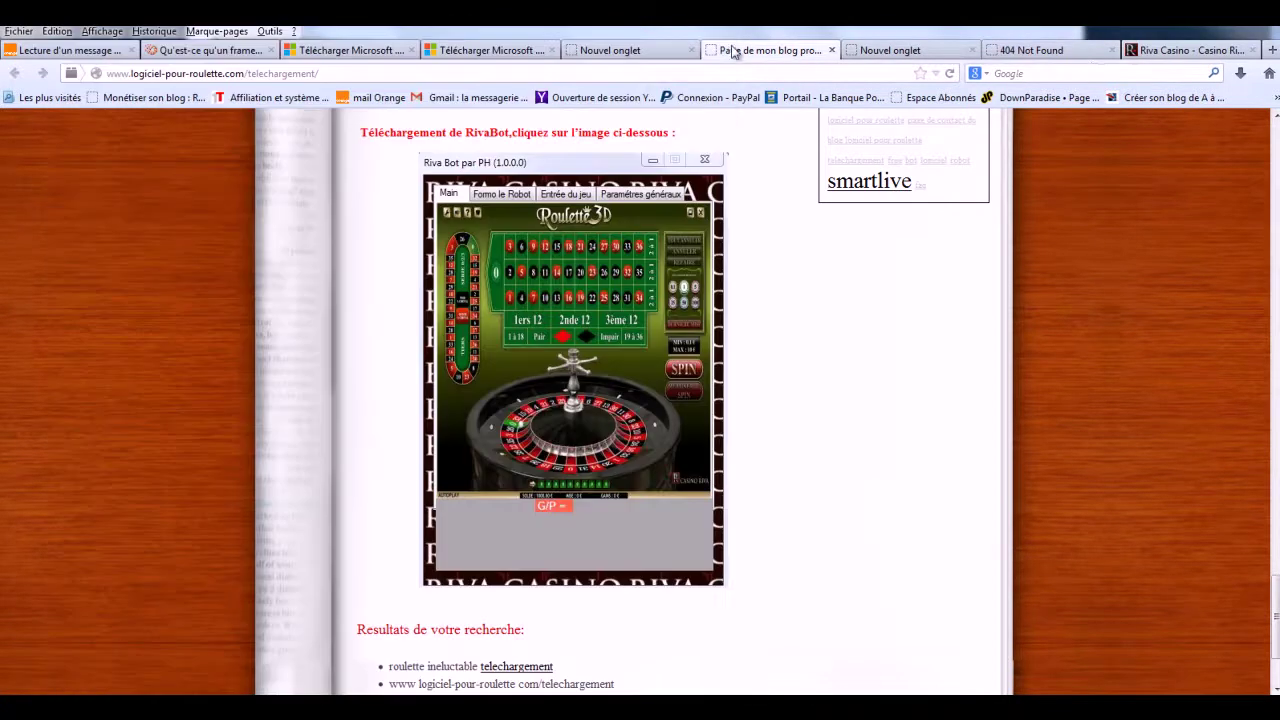
left_click(1240, 75)
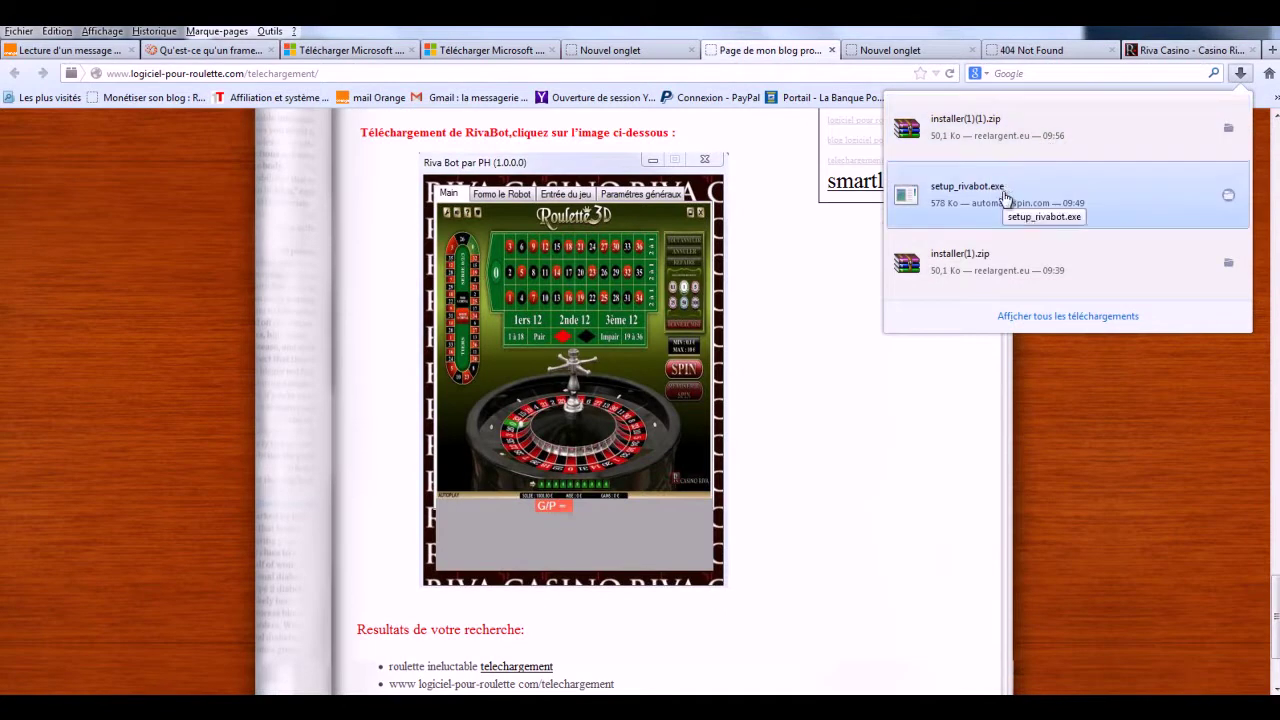
left_click(1005, 197)
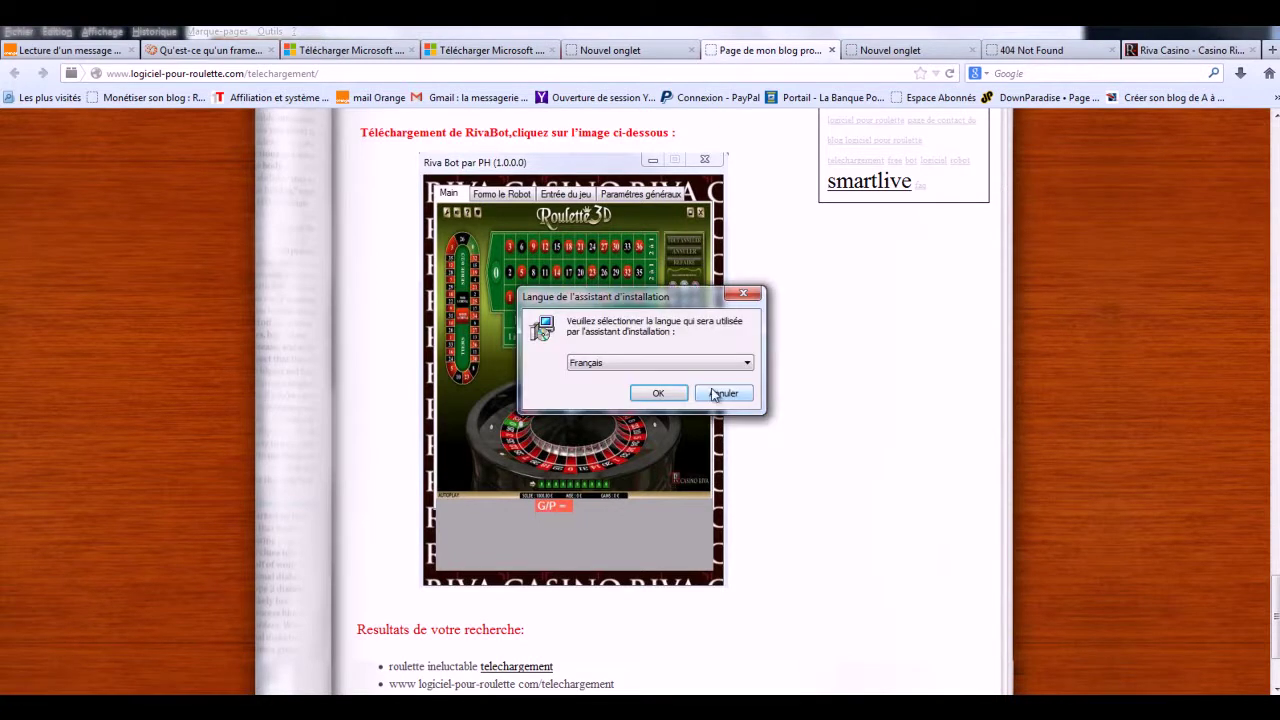
left_click(656, 396)
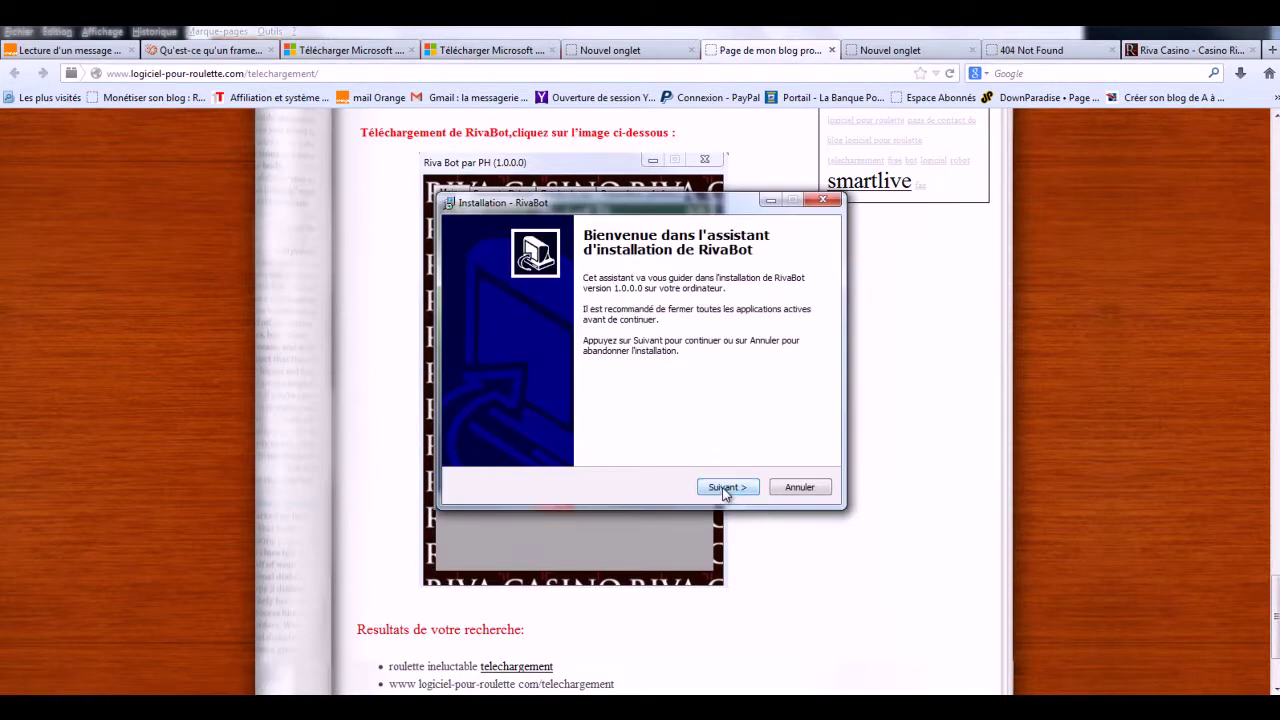
Install RivaBot with a desktop icon and finish the wizard with the option to run RivaBot enabled
left_click(726, 490)
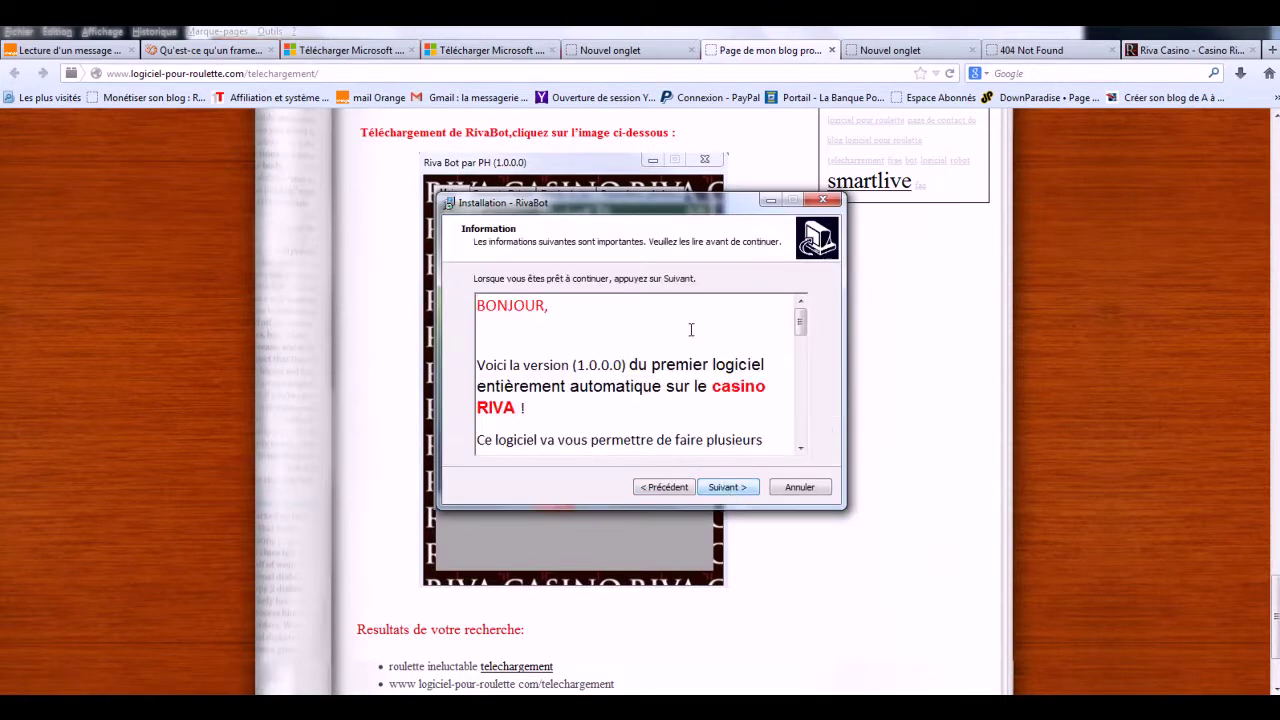
left_click(727, 489)
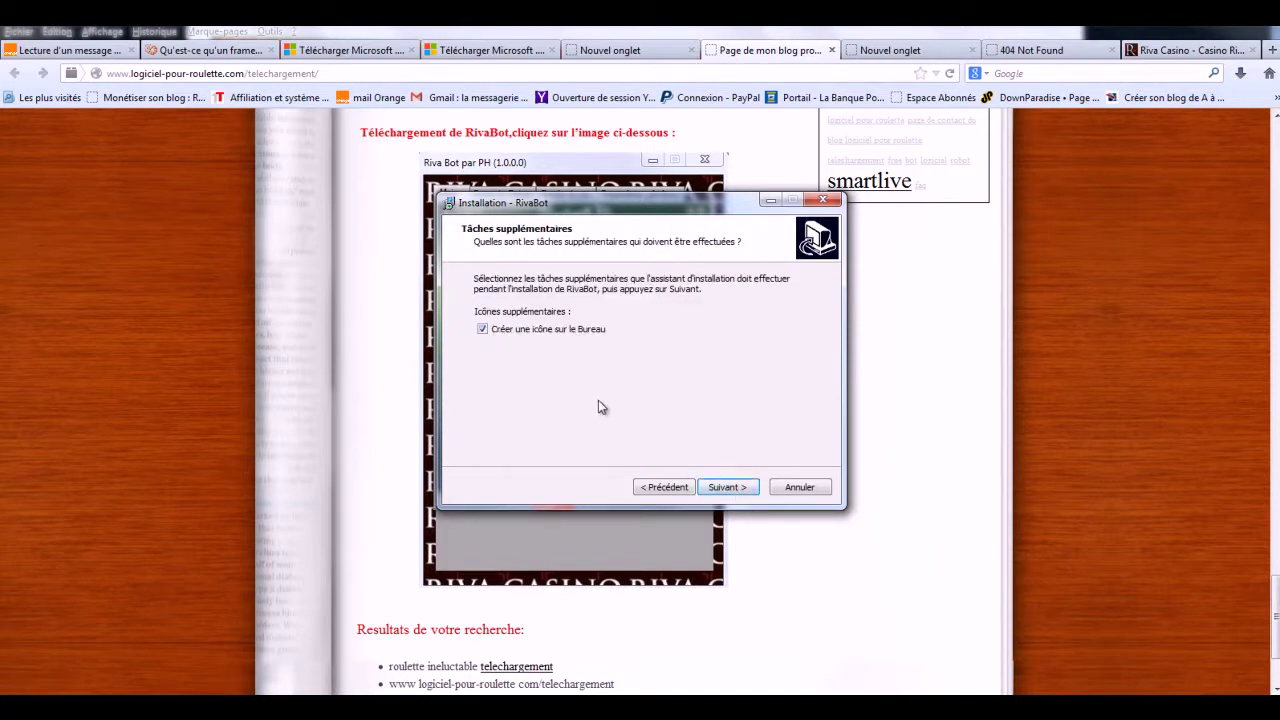
left_click(712, 489)
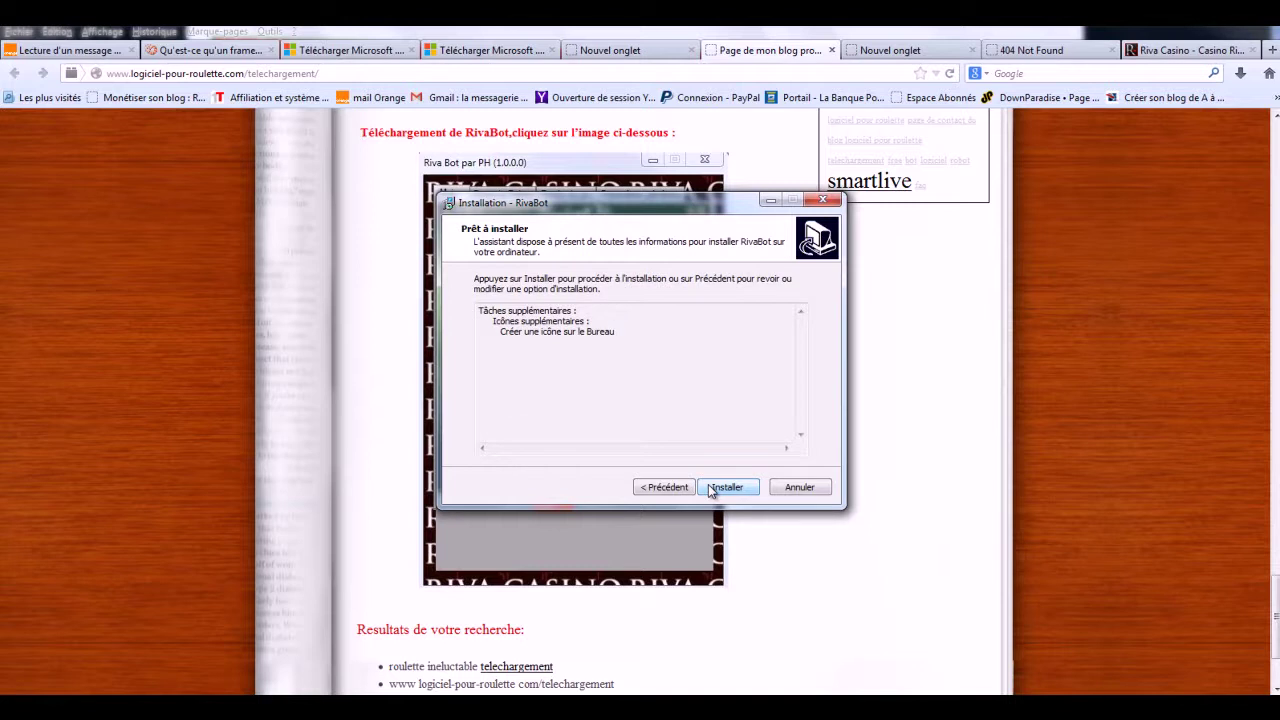
left_click(709, 486)
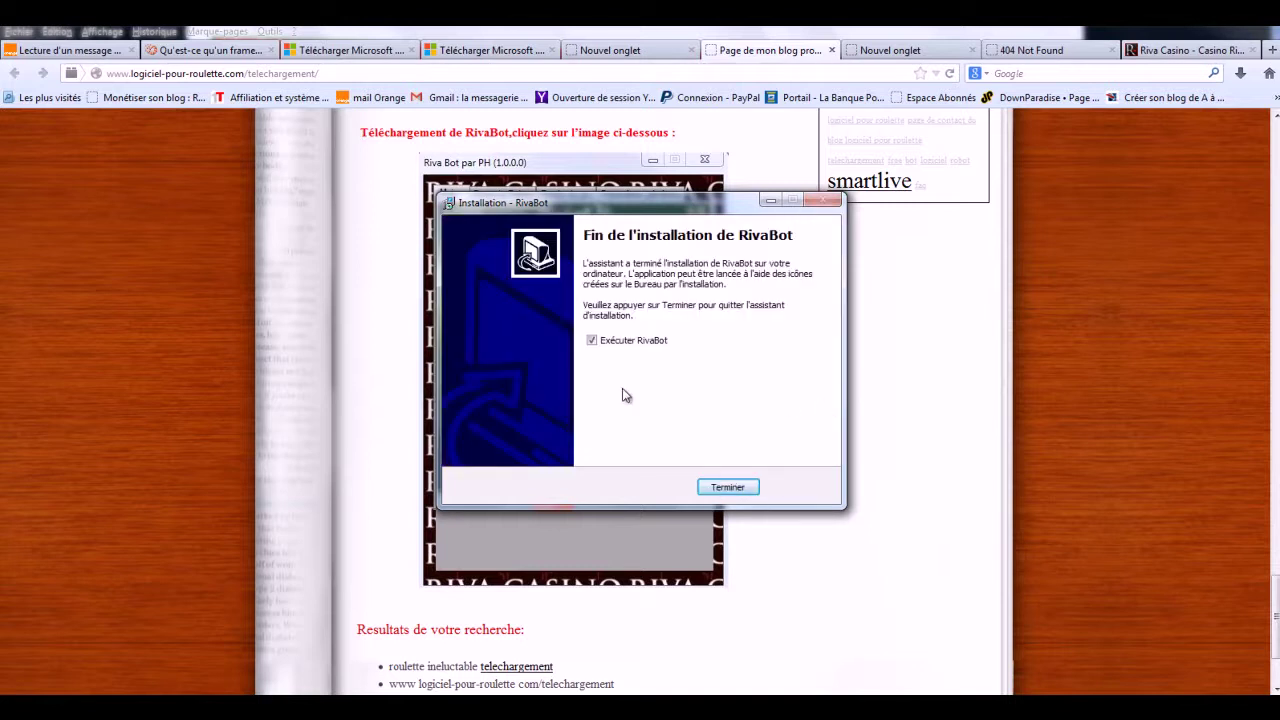
left_click(729, 487)
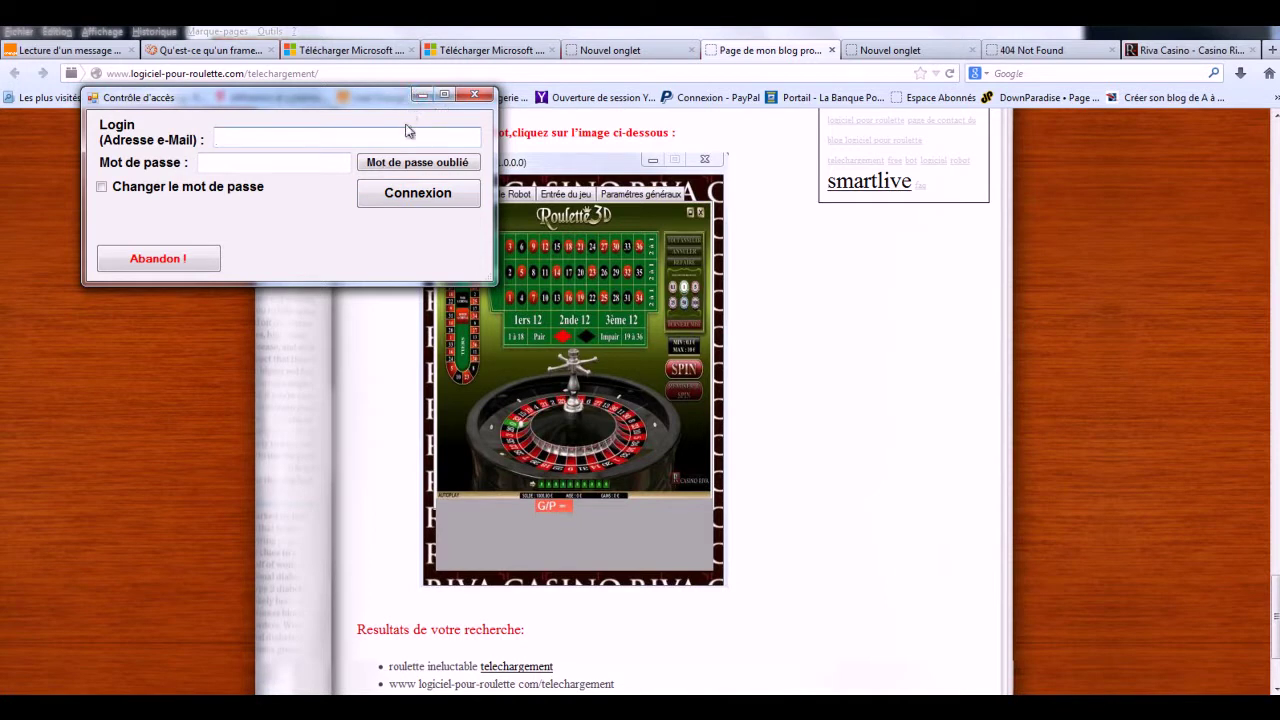
left_click_drag(331, 106, 812, 280)
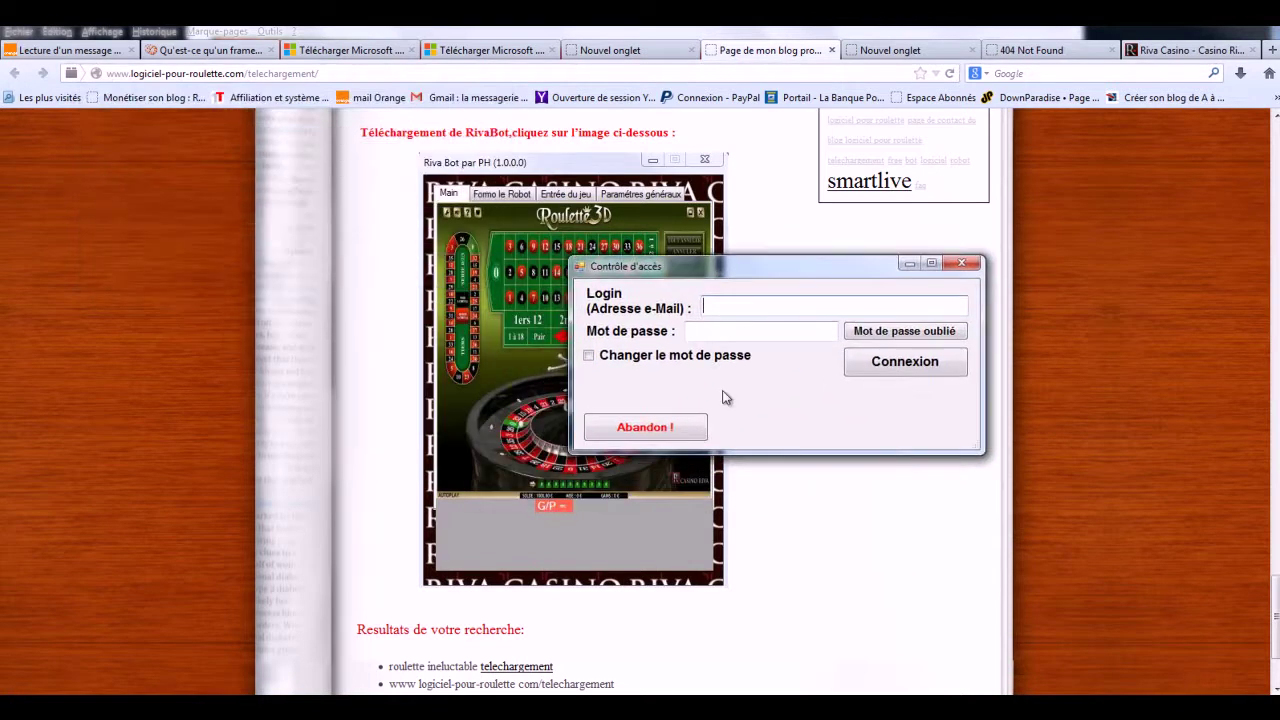